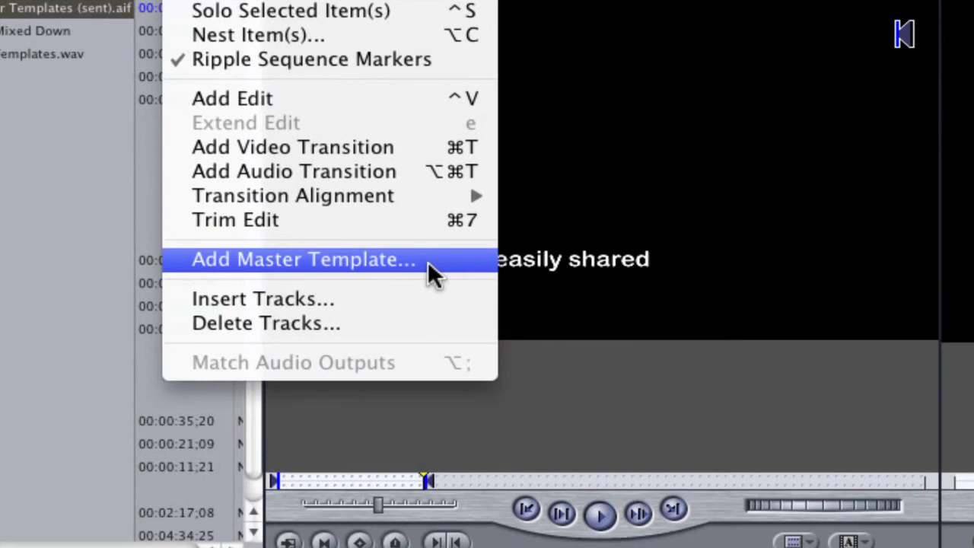
Superimpose the Lower Third 001 template from All Master Templates over the photos.
click(430, 261)
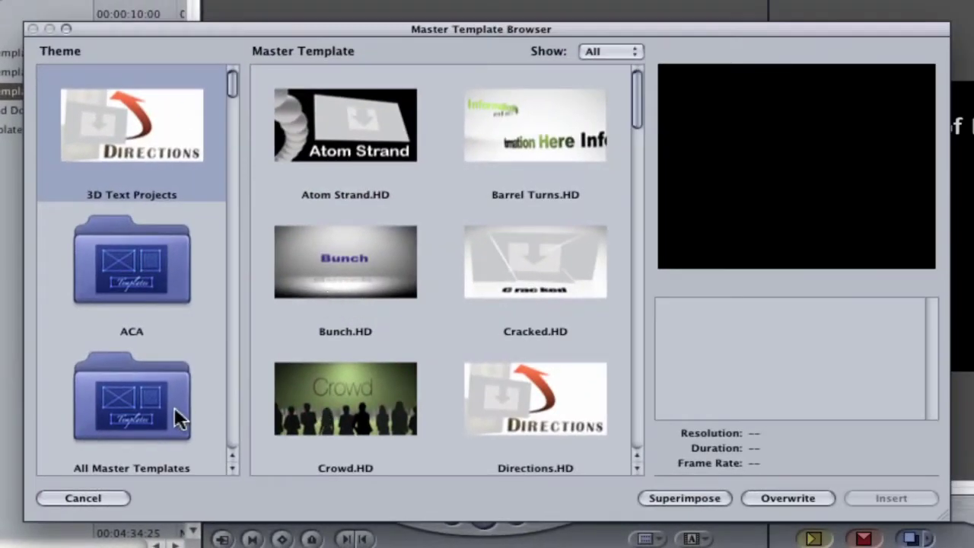
click(174, 407)
drag(639, 104, 641, 154)
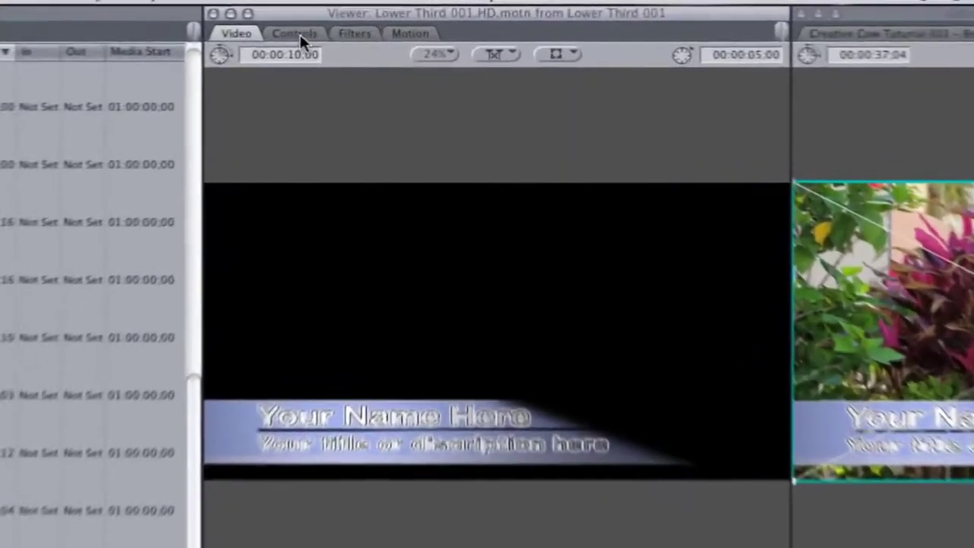
In the Controls tab, enter the person's surname into the lower third's Name Here line.
click(343, 32)
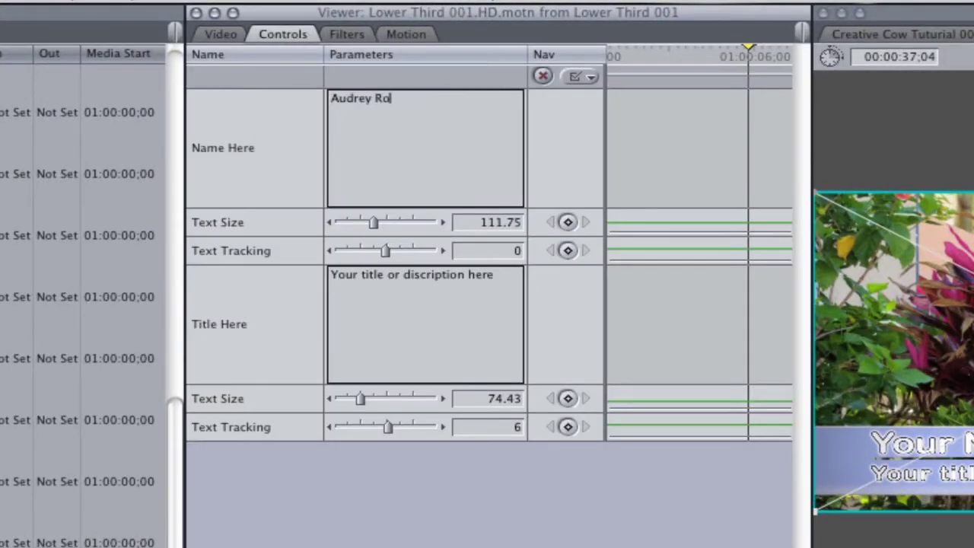
text(riguez)
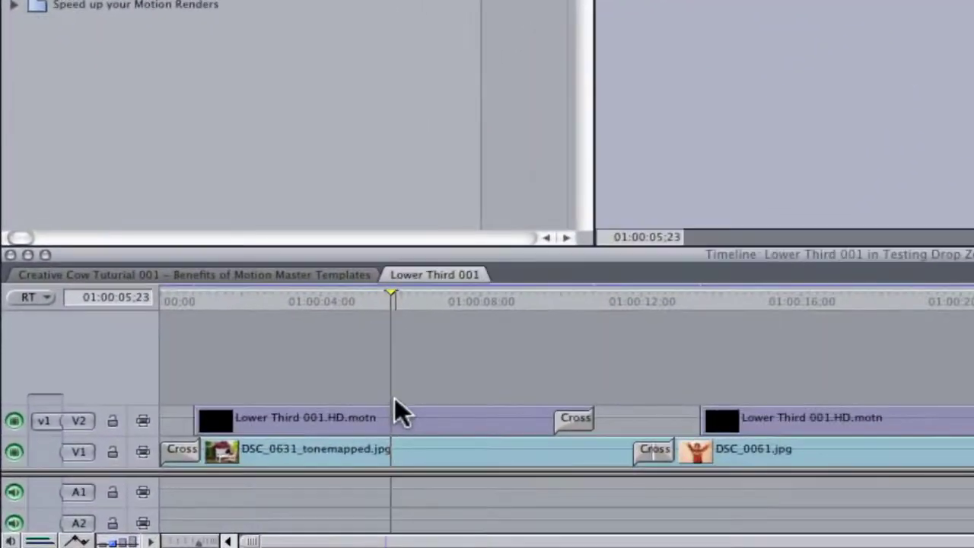
Send the Lower Third 001 timeline clip to Motion with Open in Editor.
right_click(388, 415)
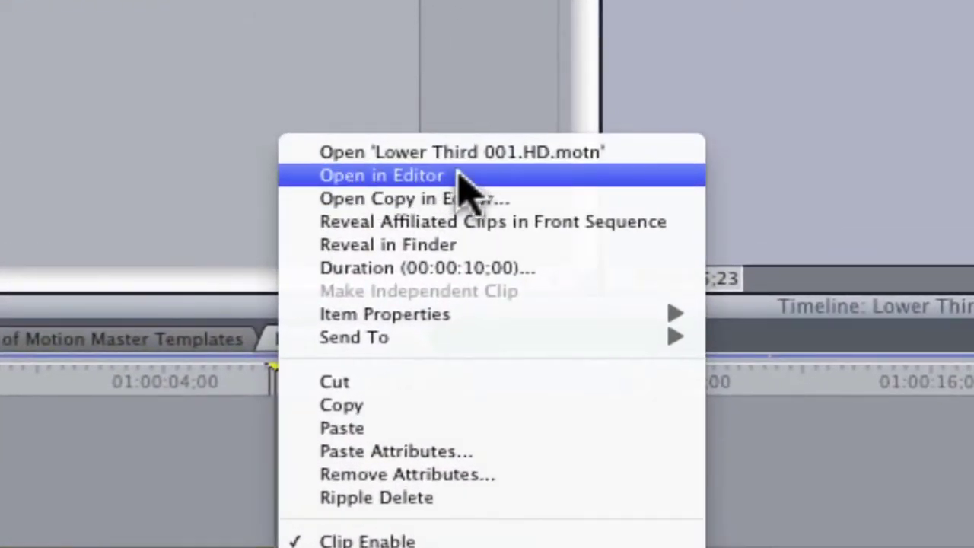
click(459, 175)
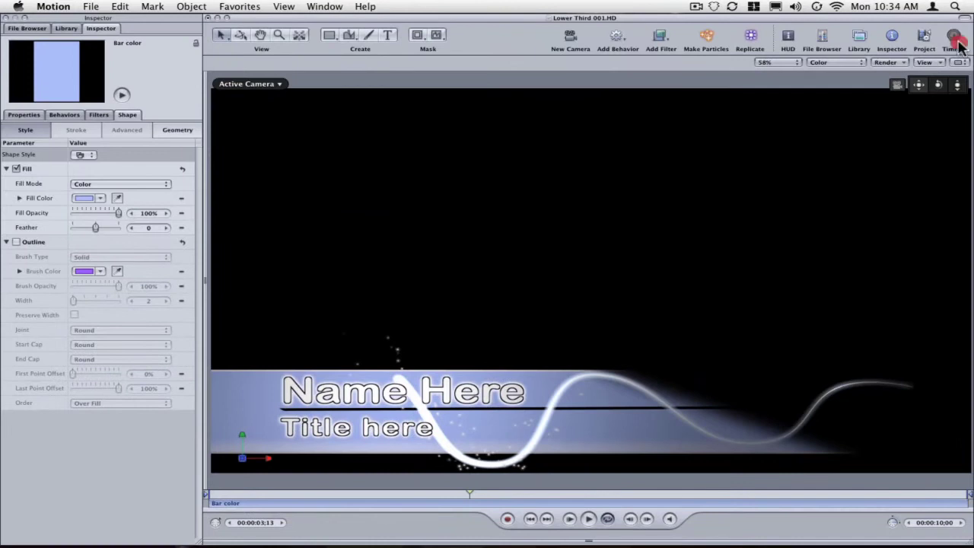
Recolour the lower third's Bar fill from light blue to orange and save the template.
click(955, 42)
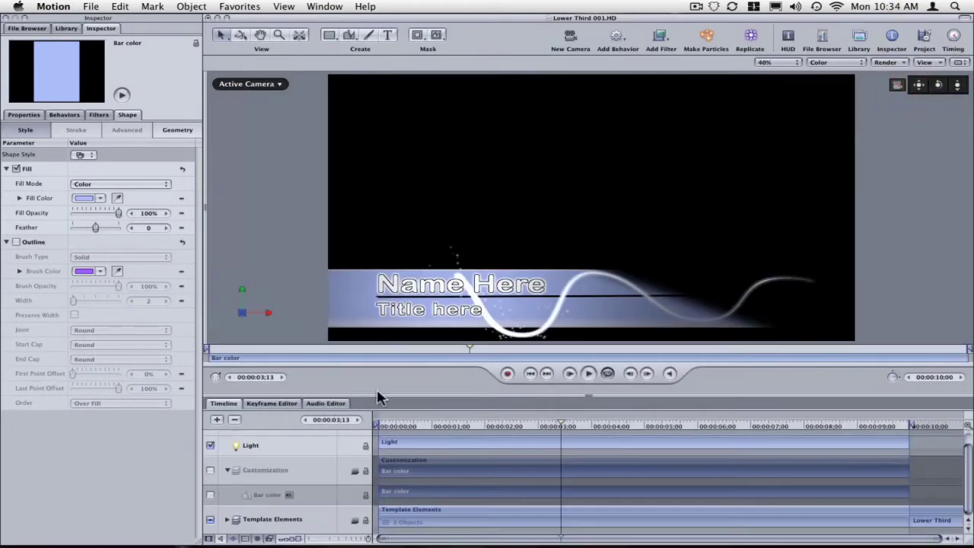
click(83, 200)
drag(215, 141, 230, 134)
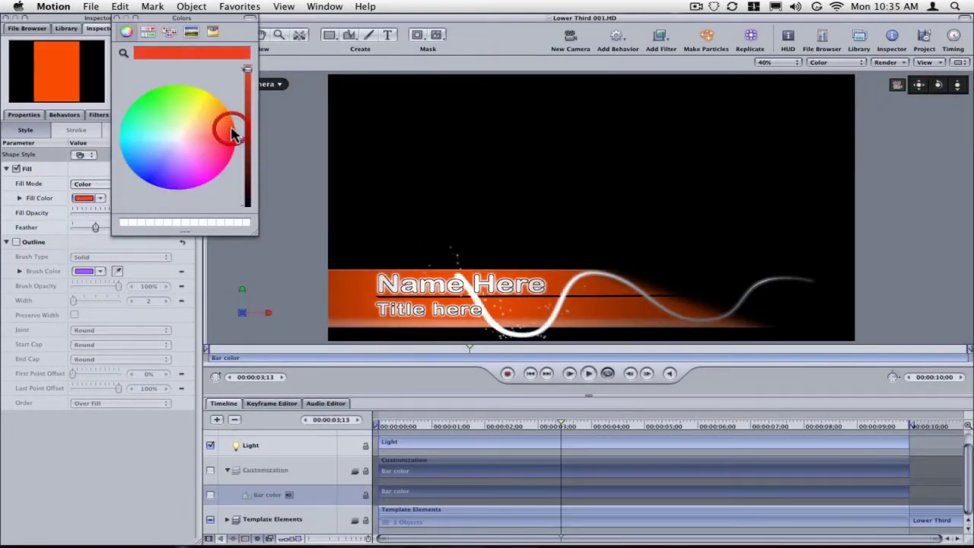
click(116, 17)
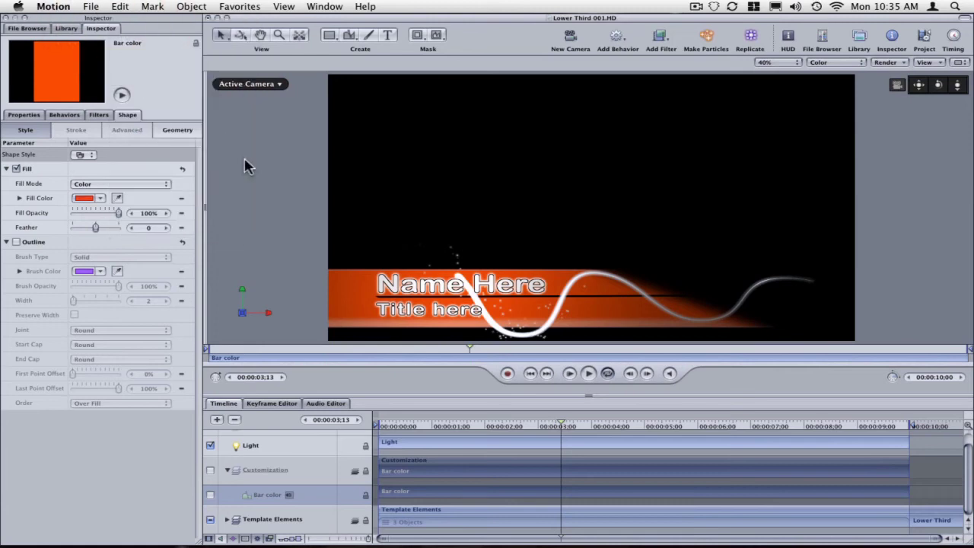
key(super+e)
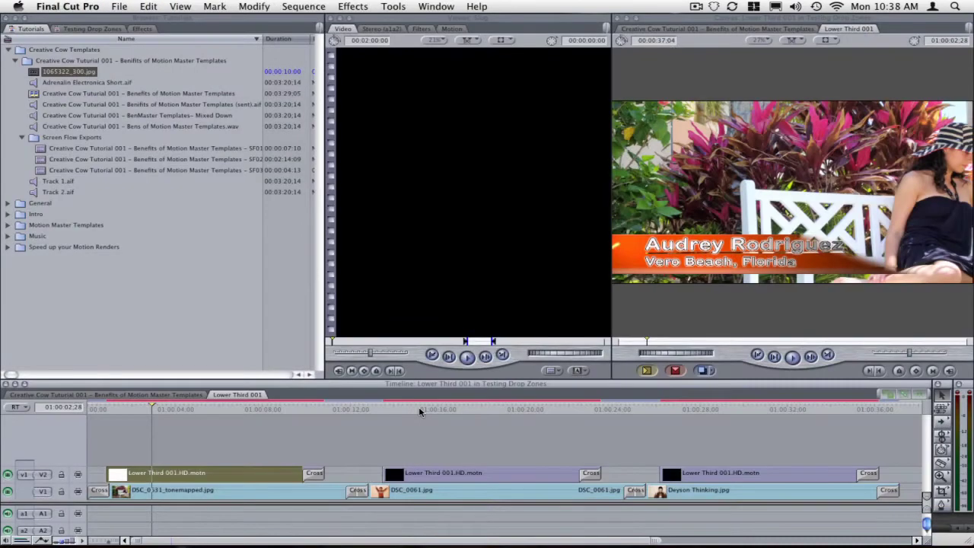
Check the second and last lower thirds on the timeline for the orange bar.
click(419, 410)
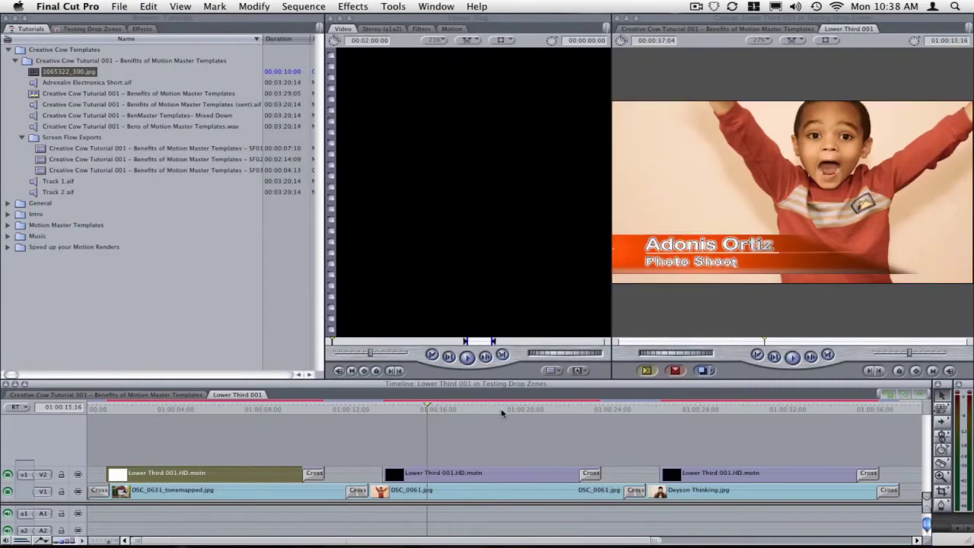
click(698, 410)
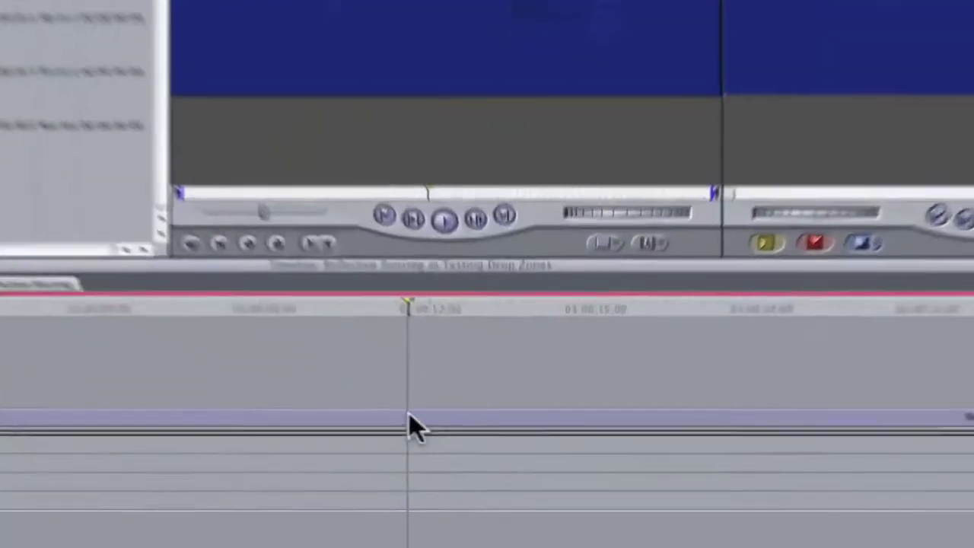
Send the Reflective Flooring – Blue timeline clip to Motion with Open in Editor.
right_click(342, 375)
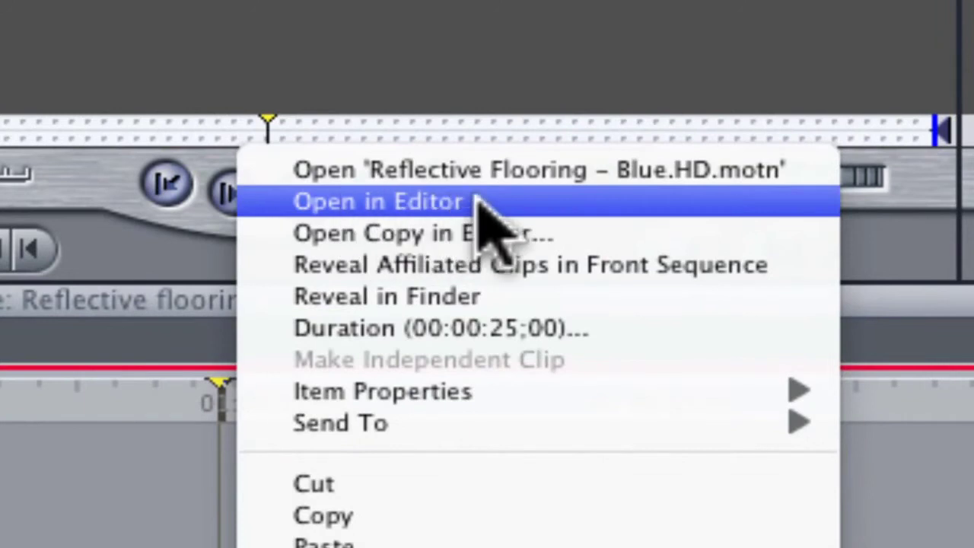
click(478, 202)
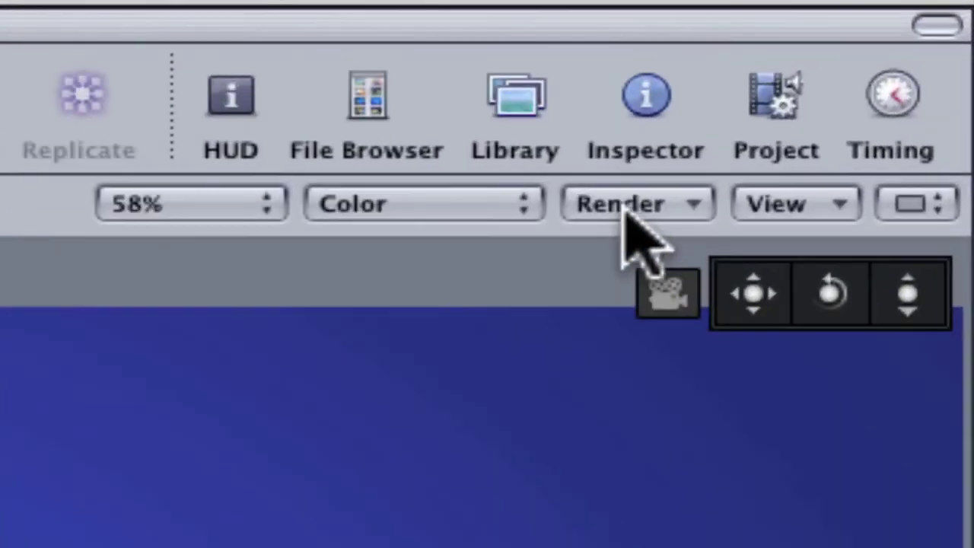
Set the canvas preview to Draft quality, depth of field off, reflections toggled, Quarter resolution.
click(625, 205)
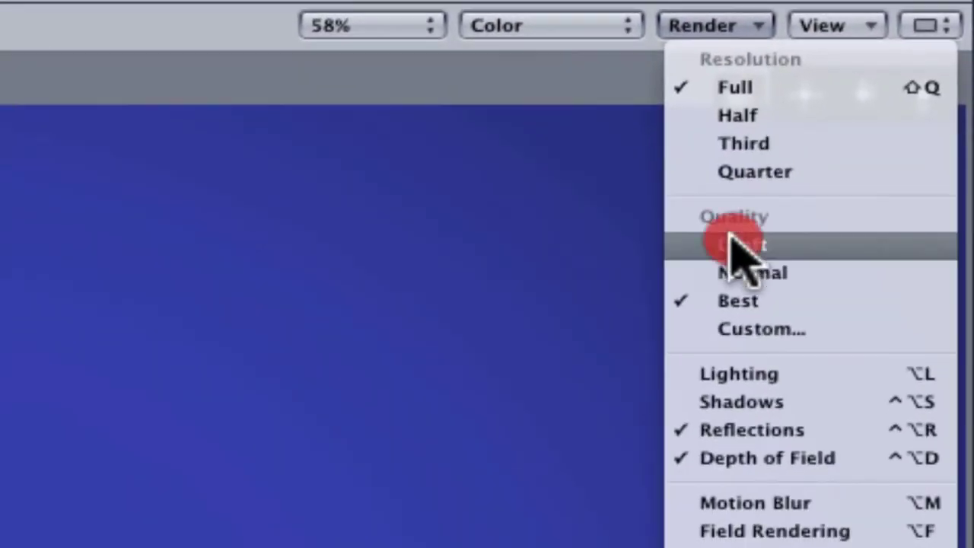
click(729, 245)
click(727, 27)
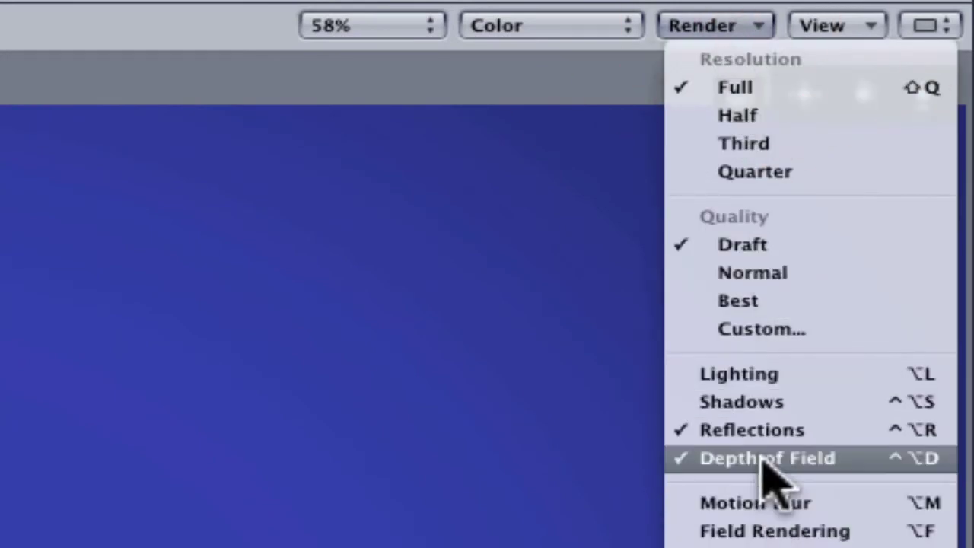
click(791, 458)
click(700, 26)
click(771, 426)
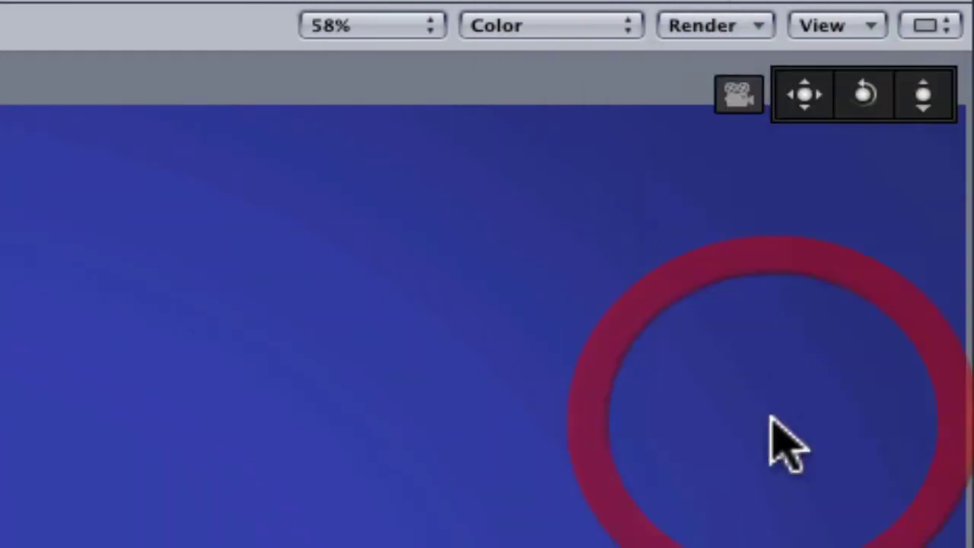
click(723, 30)
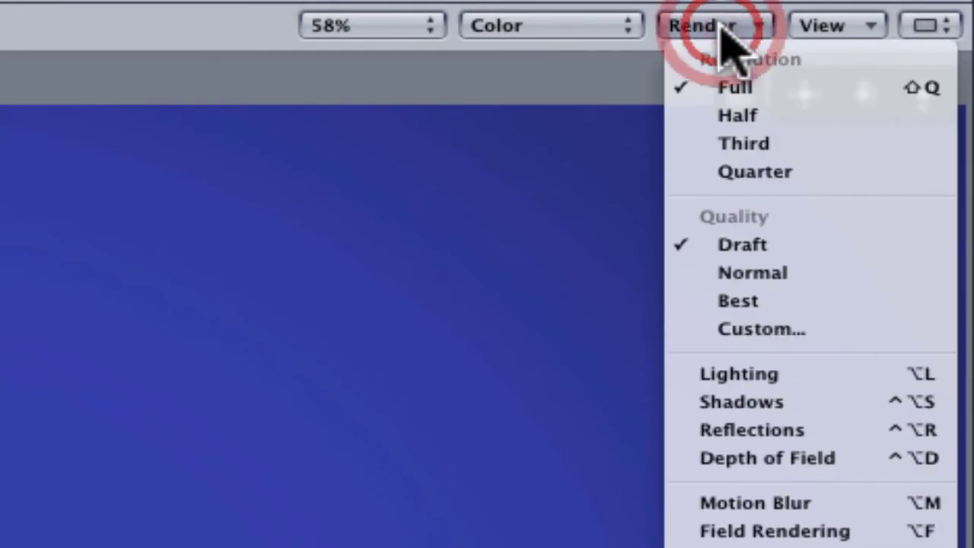
click(749, 186)
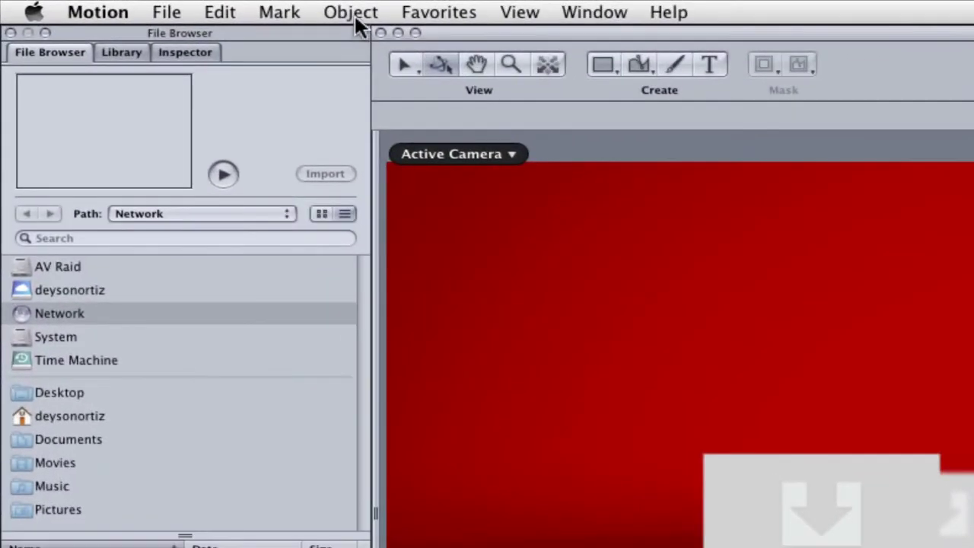
Save the Motion project as a template.
click(217, 9)
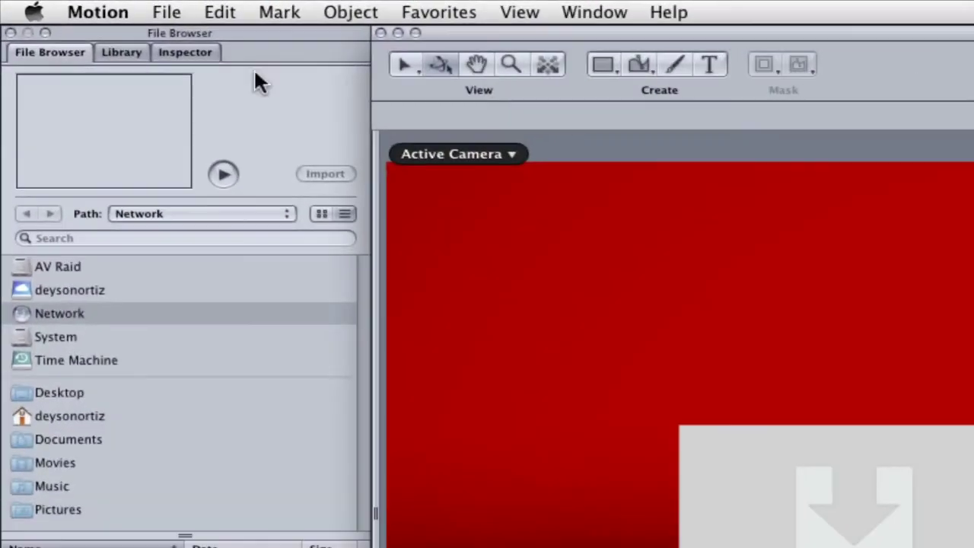
click(181, 15)
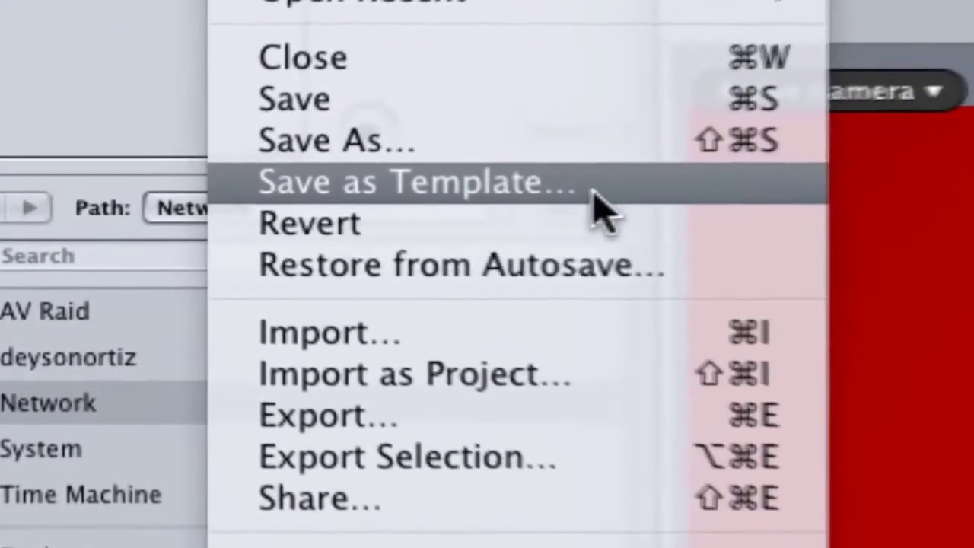
click(338, 205)
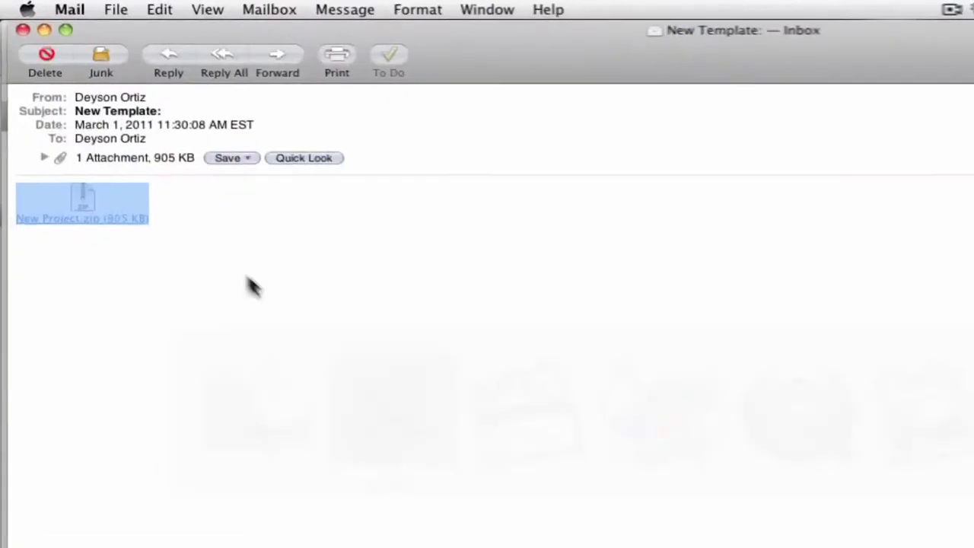
Copy the emailed New Project.zip into Motion's Templates folder, unzip it and delete the archive.
click(148, 275)
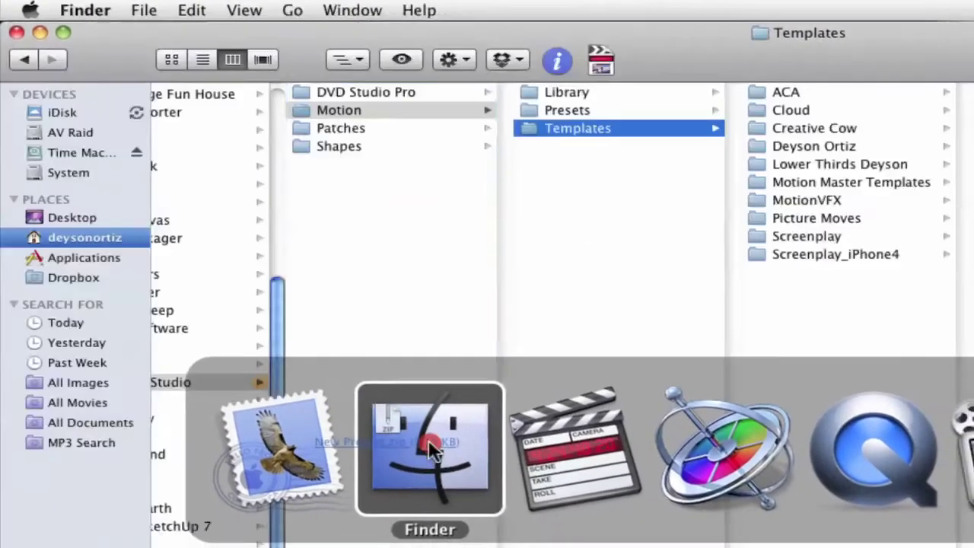
mouse_move(350, 386)
mouse_down()
mouse_move(515, 199)
mouse_move(550, 123)
mouse_up()
click(758, 217)
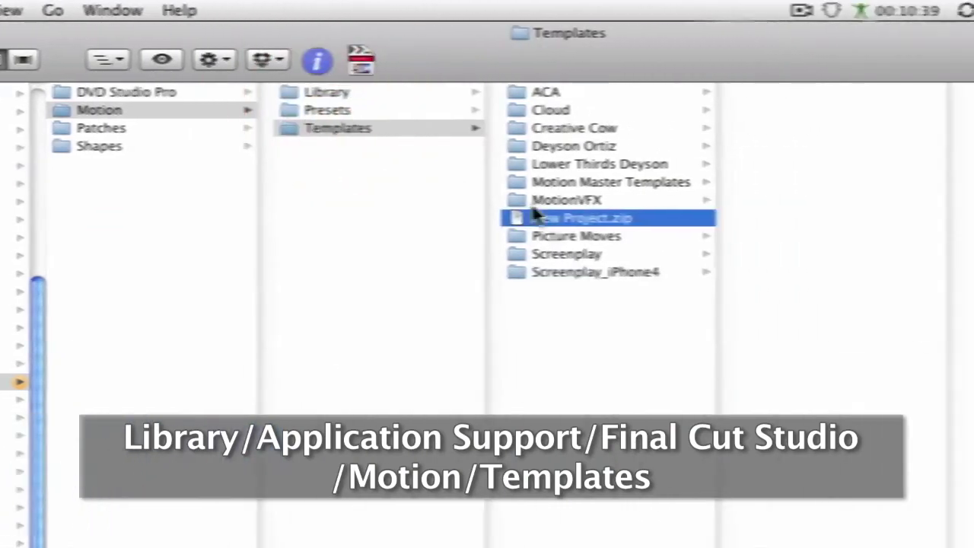
double_click(323, 217)
click(328, 235)
key(super+BackSpace)
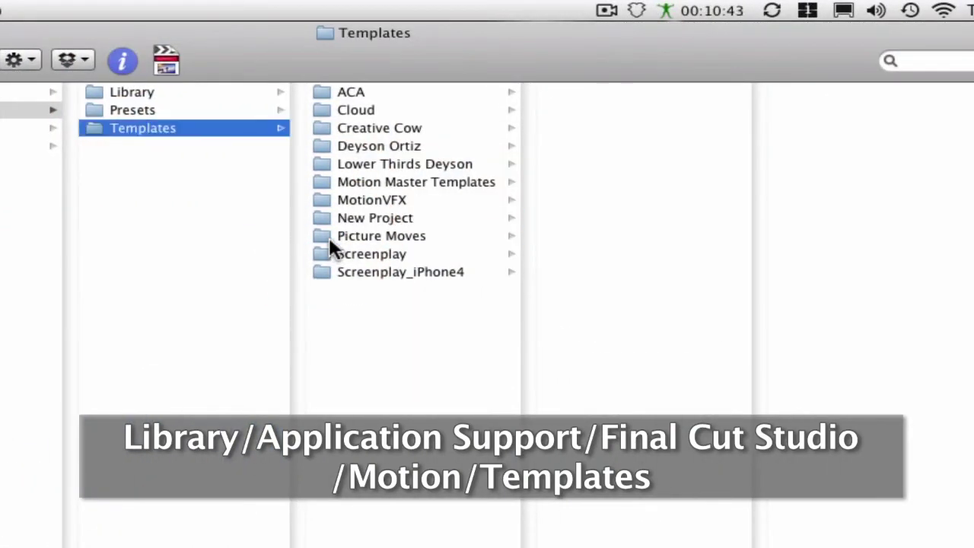
key(super+Tab)
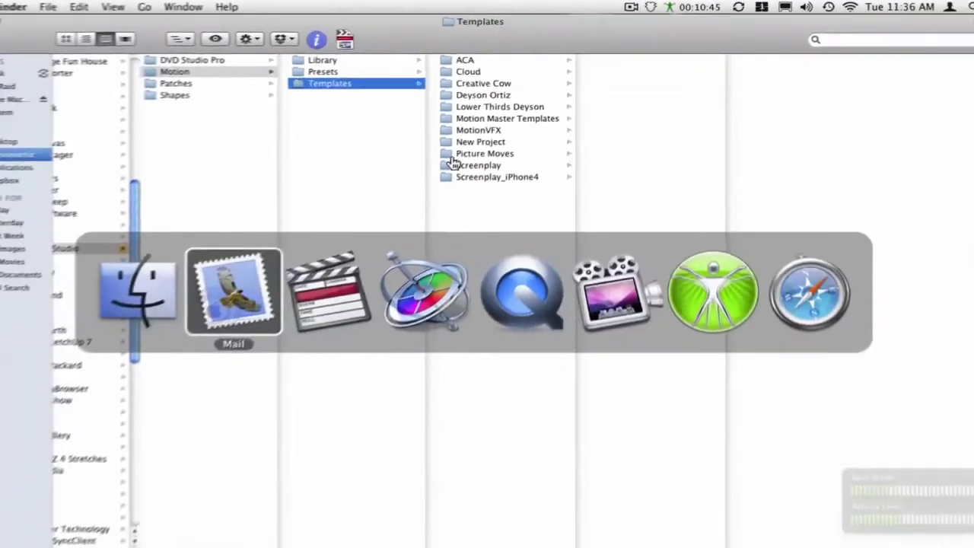
key(super+Tab)
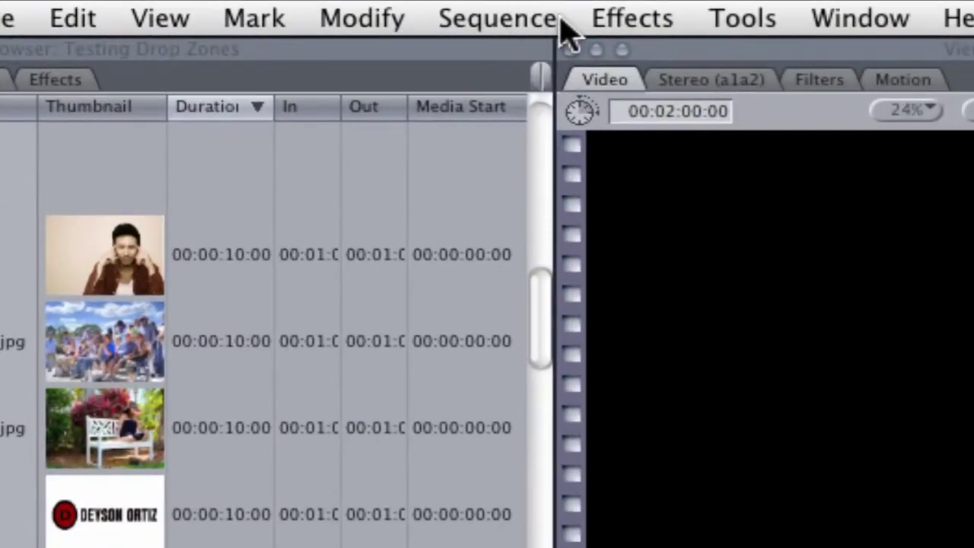
Insert the red New Template.HD master template from the New Project theme into the sequence.
click(559, 18)
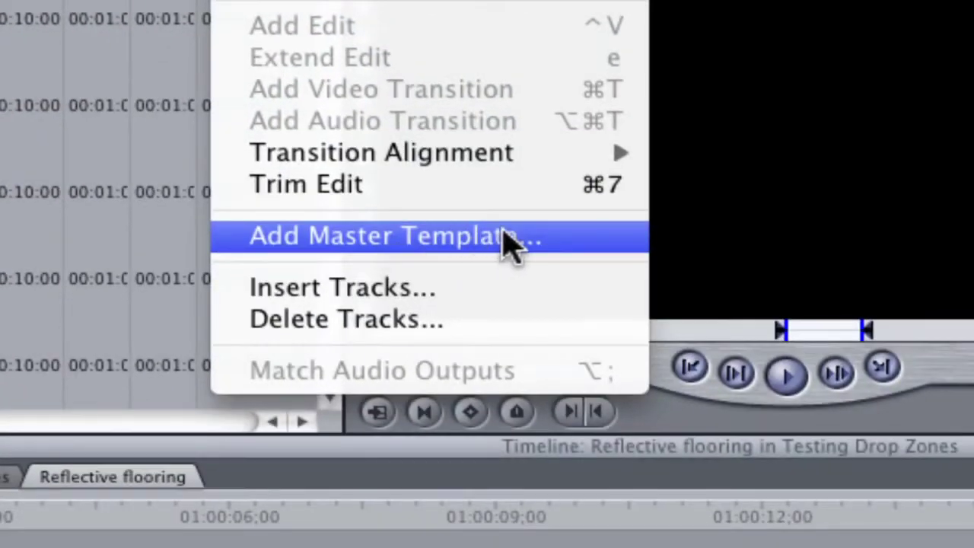
click(559, 247)
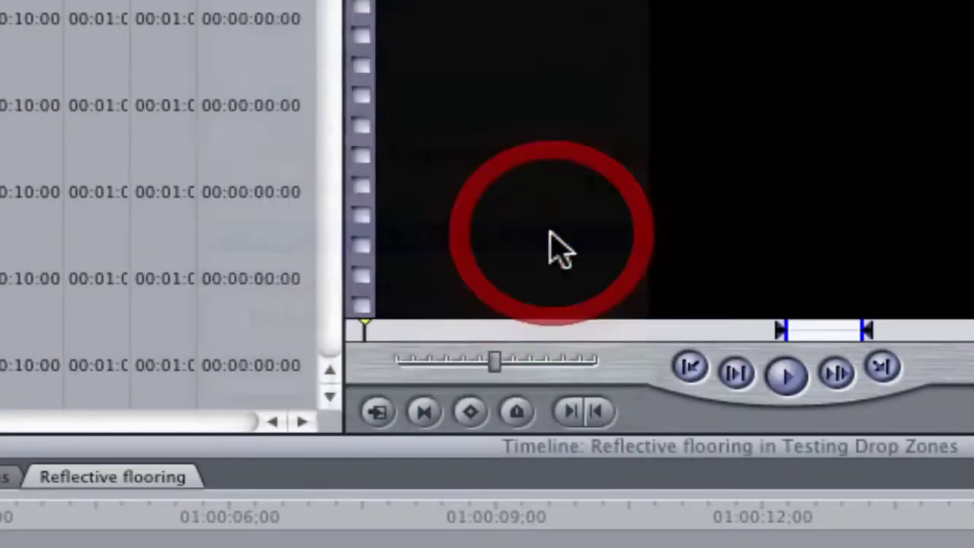
scroll(199, 263, down, 3)
scroll(197, 263, down, 10)
click(142, 274)
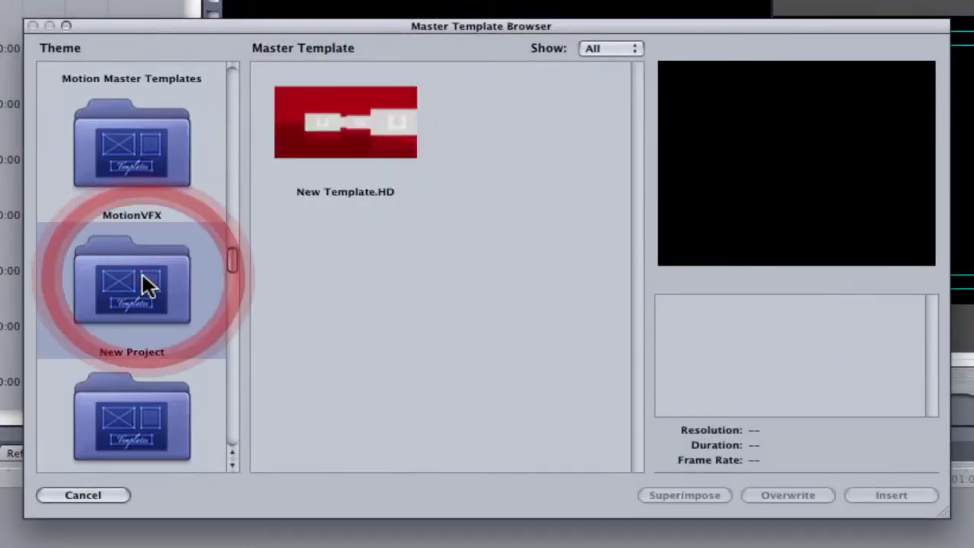
click(330, 154)
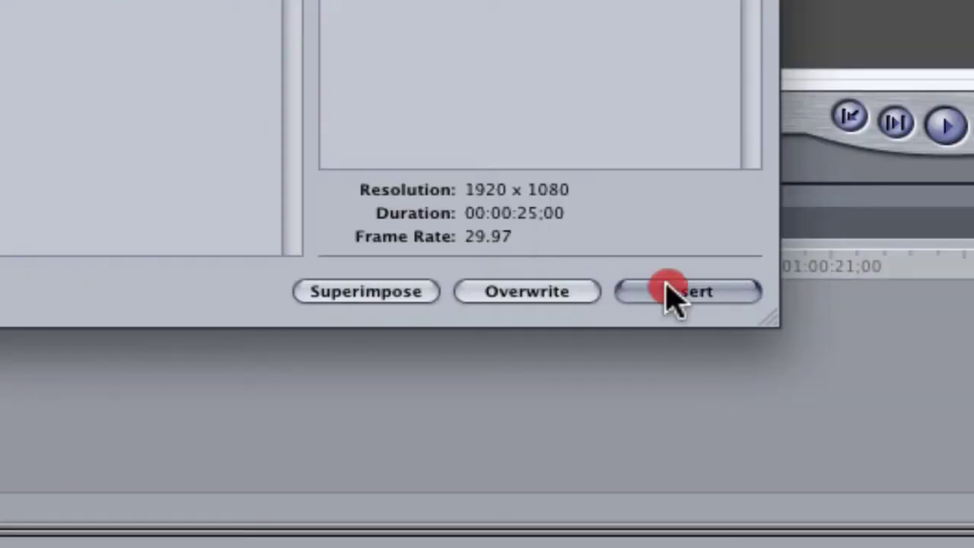
click(667, 289)
Open the inserted template clip and drop a photo into its first drop zone.
double_click(597, 430)
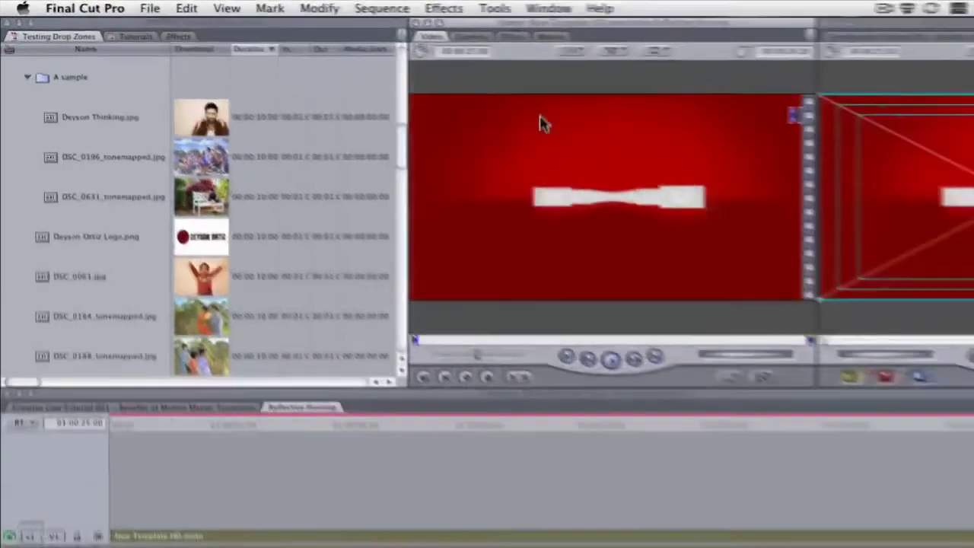
click(375, 28)
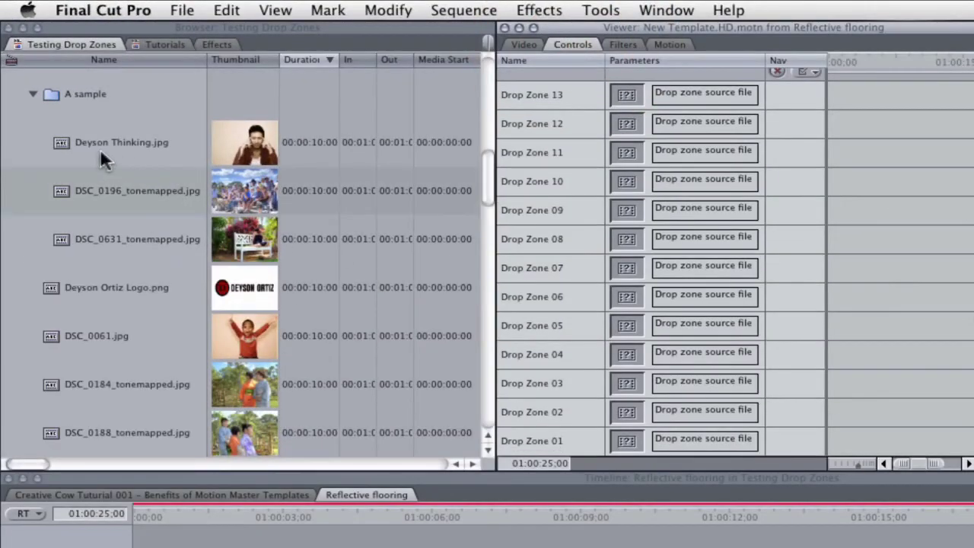
drag(100, 148, 186, 206)
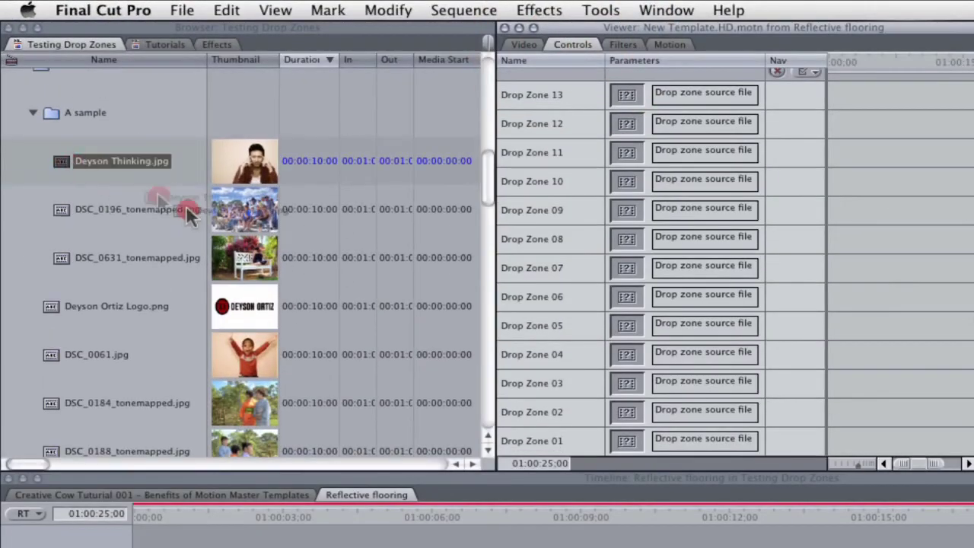